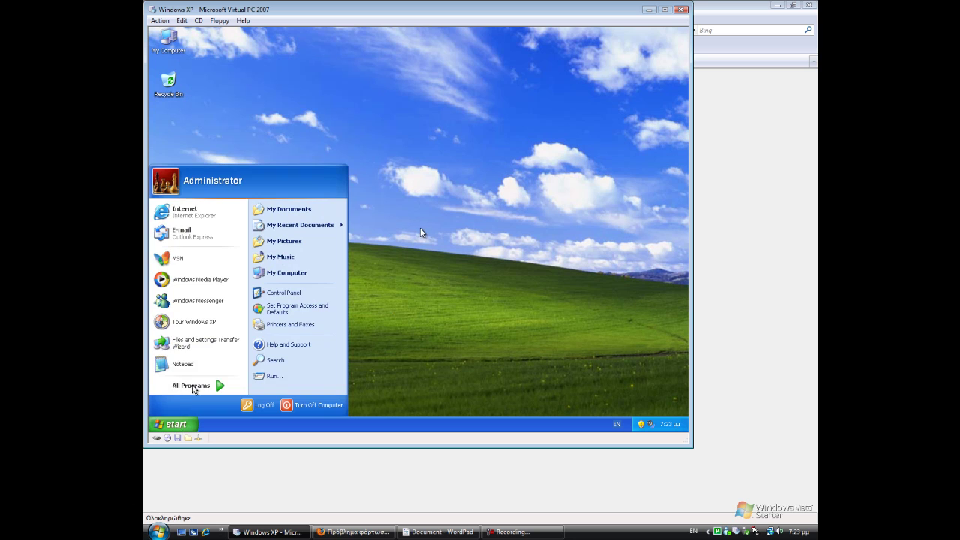
- Run WINVER to view the Windows version information, and close the About Windows dialog
{"action": "left_click", "coordinate": [274, 388]}
{"action": "type", "text": "WINVER"}
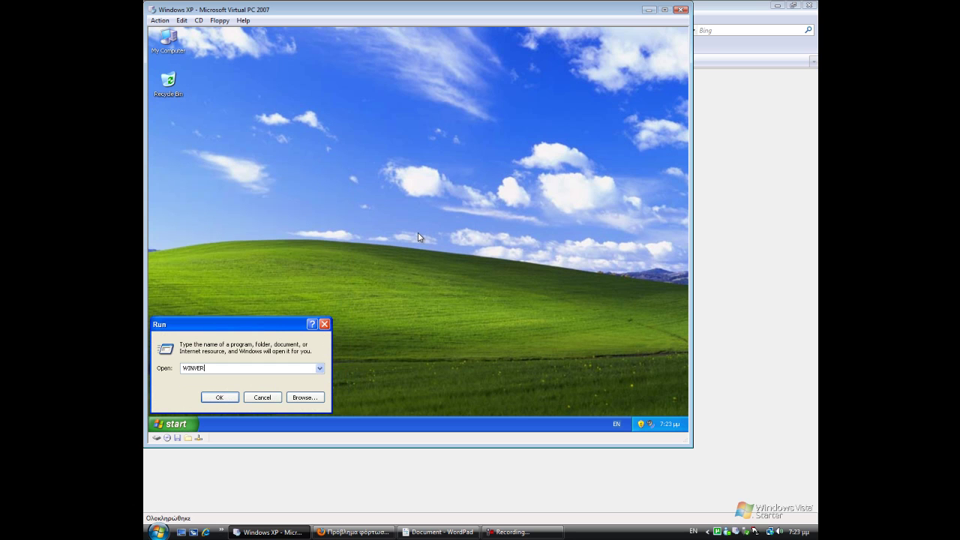
{"action": "key", "text": "Return"}
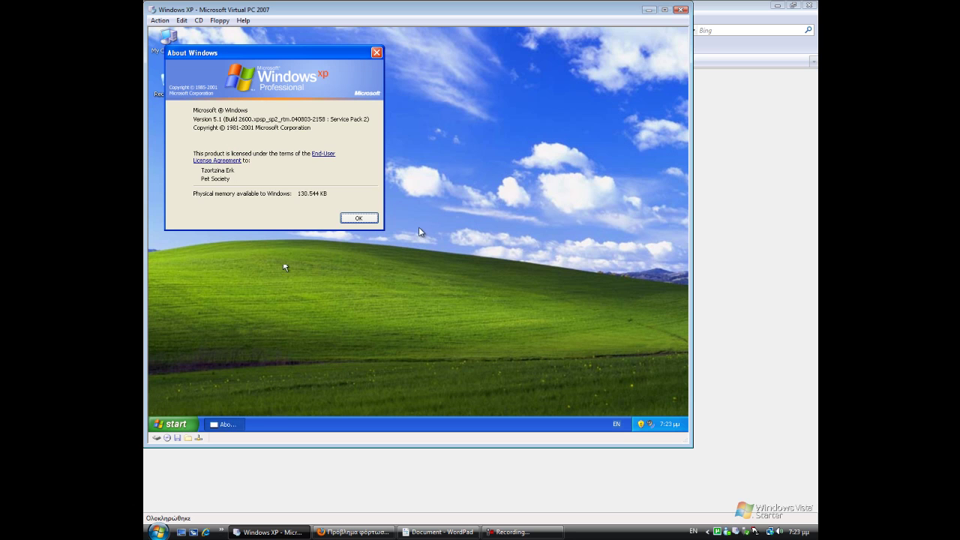
{"action": "left_click", "coordinate": [357, 219]}
- Launch Internet Explorer in the virtual machine and remove Notepad from the list of frequently used programs
{"action": "left_click", "coordinate": [153, 424]}
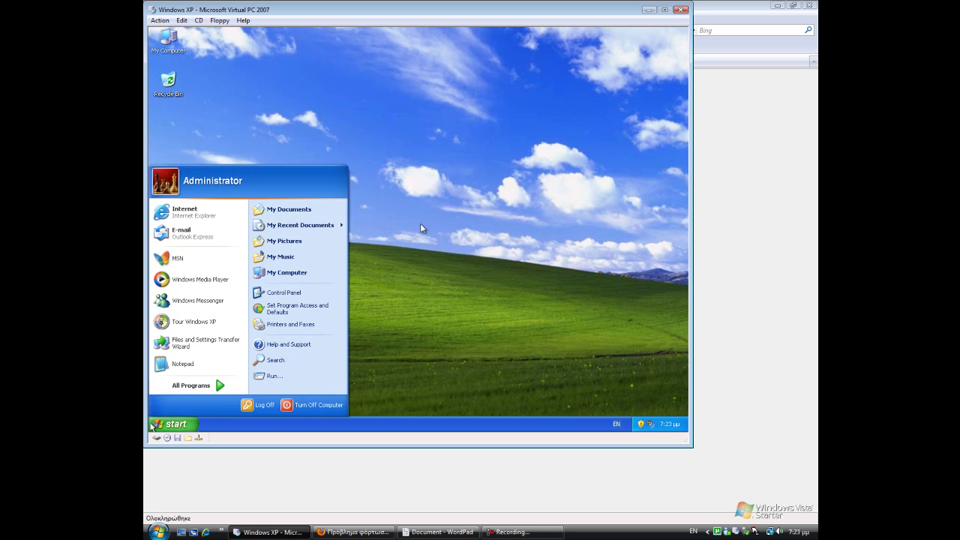
{"action": "left_click", "coordinate": [209, 209]}
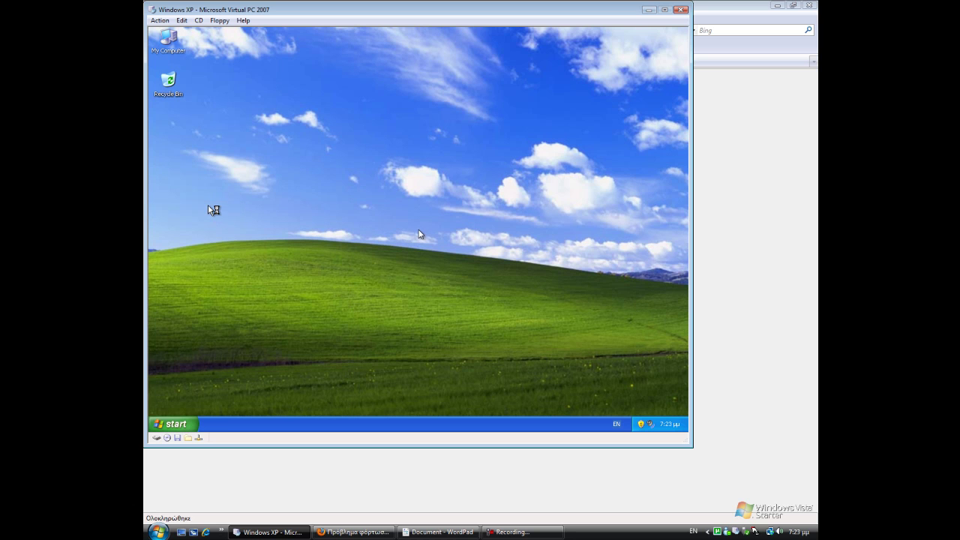
{"action": "left_click", "coordinate": [171, 423]}
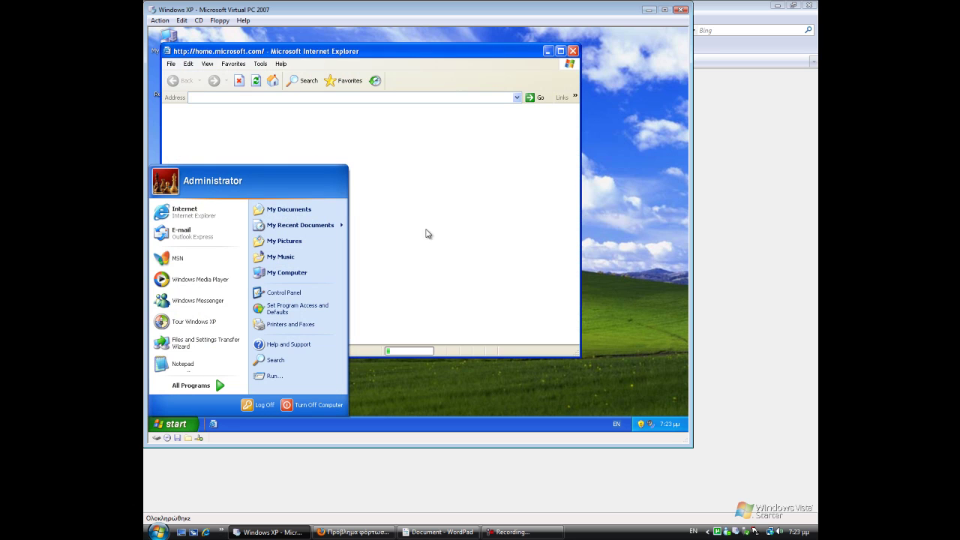
{"action": "right_click", "coordinate": [192, 270]}
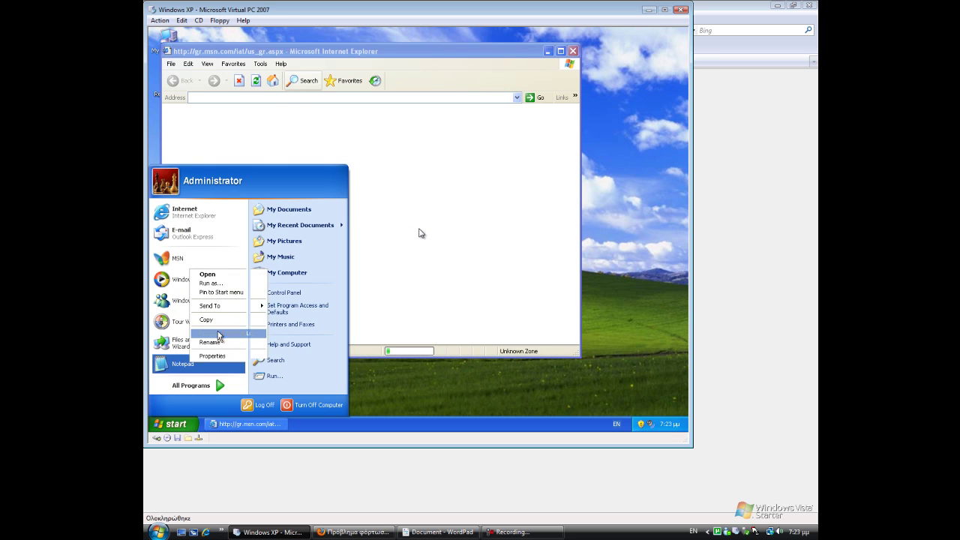
{"action": "key", "text": "Escape"}
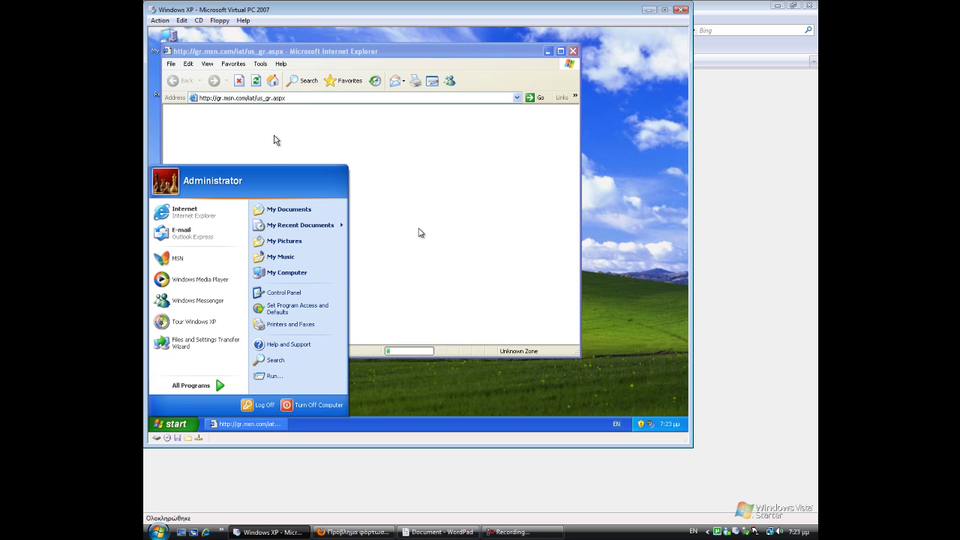
- View the About Internet Explorer version details, scroll through the credits text, and close the browser
{"action": "left_click", "coordinate": [421, 235]}
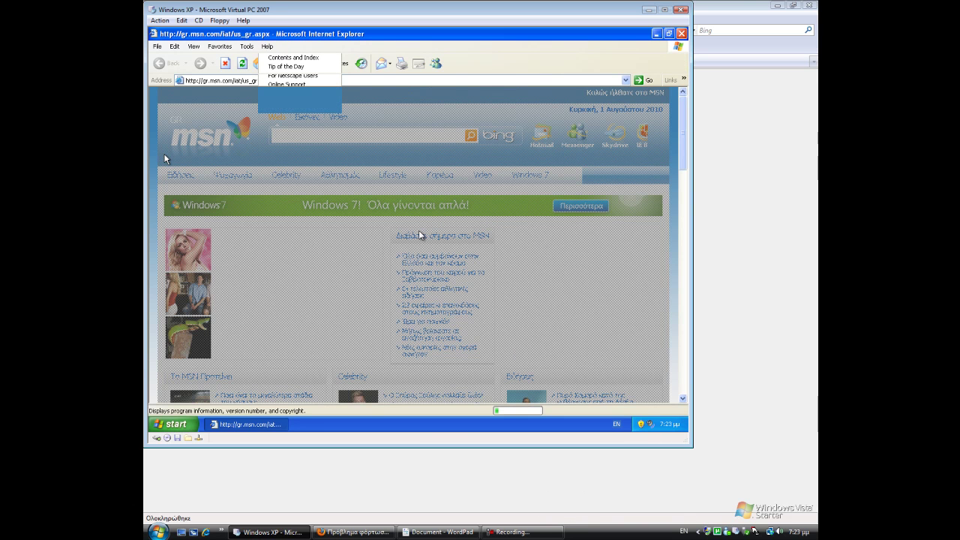
{"action": "key", "text": "Return"}
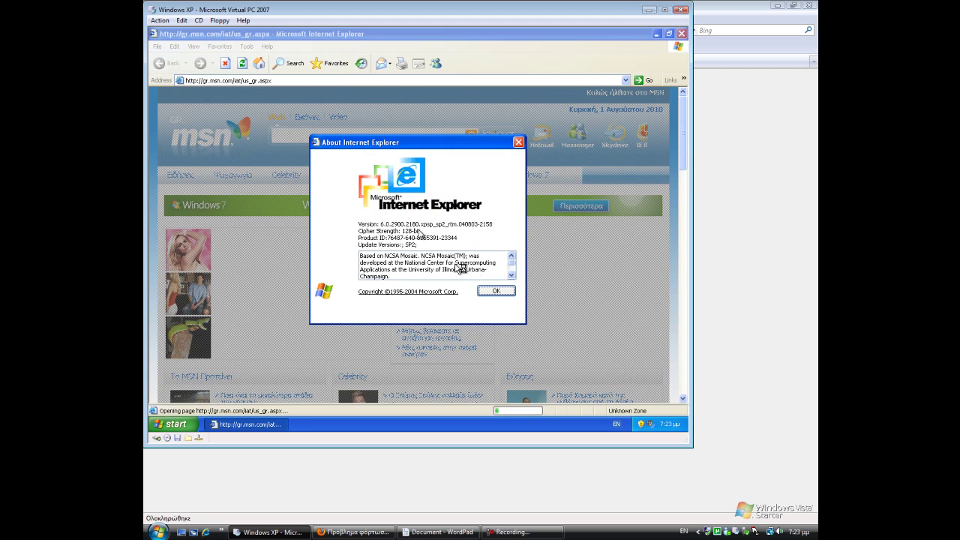
{"action": "left_click", "coordinate": [512, 277]}
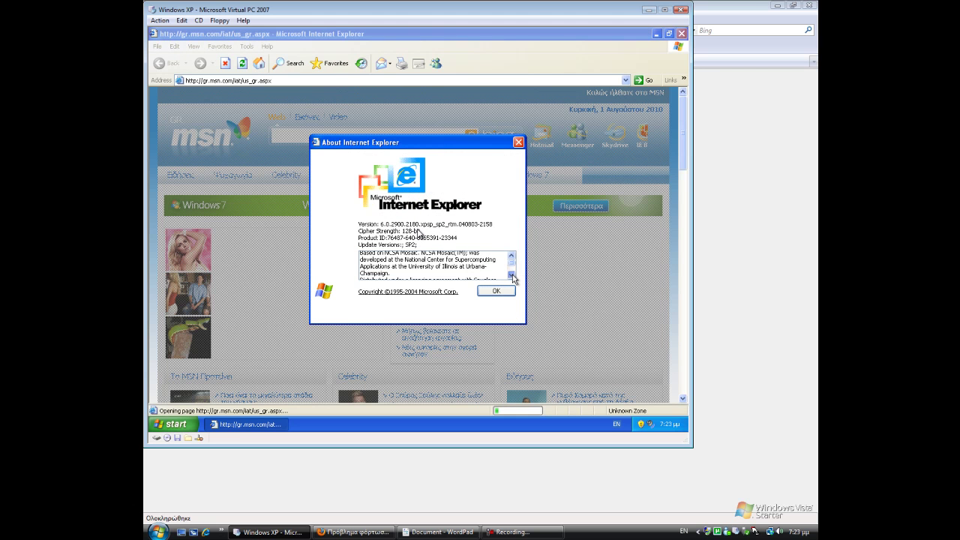
{"action": "scroll", "coordinate": [418, 235], "scroll_direction": "down", "scroll_amount": 1}
{"action": "key", "text": "ctrl+Escape"}
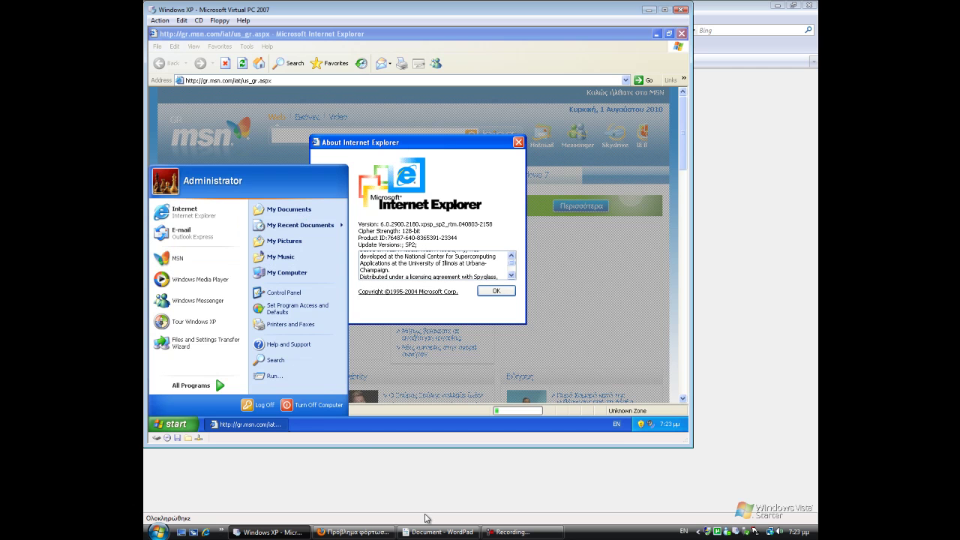
{"action": "left_click", "coordinate": [512, 276]}
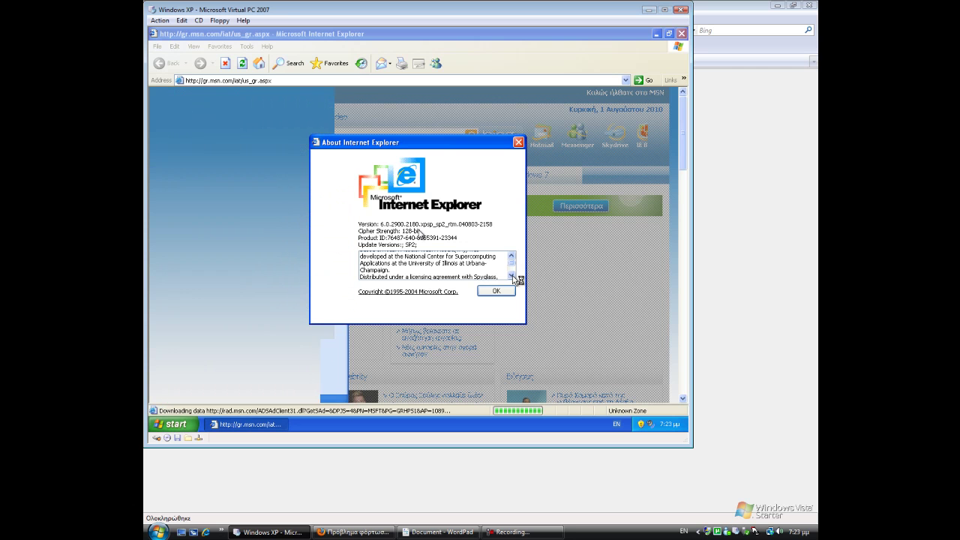
{"action": "left_click", "coordinate": [513, 277]}
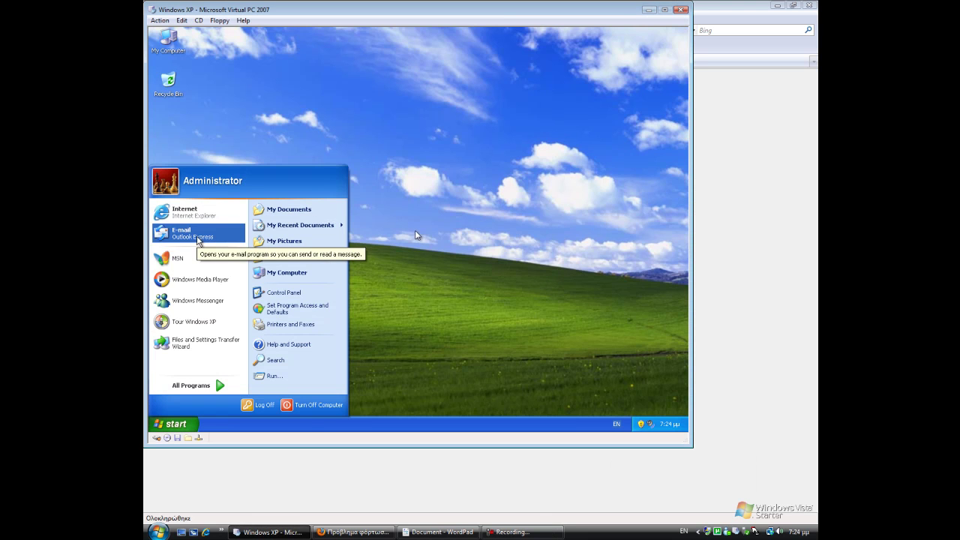
- Launch Outlook Express and cancel its Internet Connection Wizard without entering a display name
{"action": "left_click", "coordinate": [180, 233]}
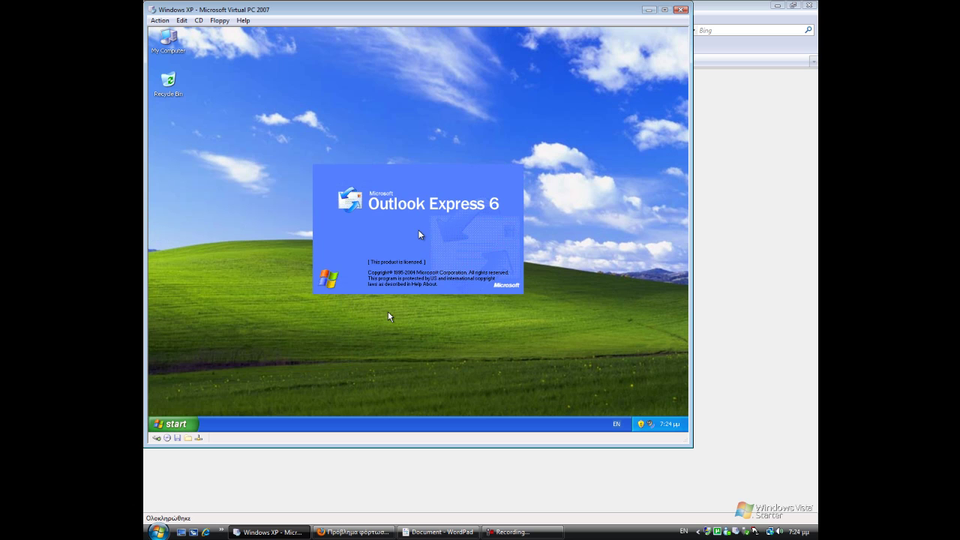
{"action": "left_click", "coordinate": [558, 532]}
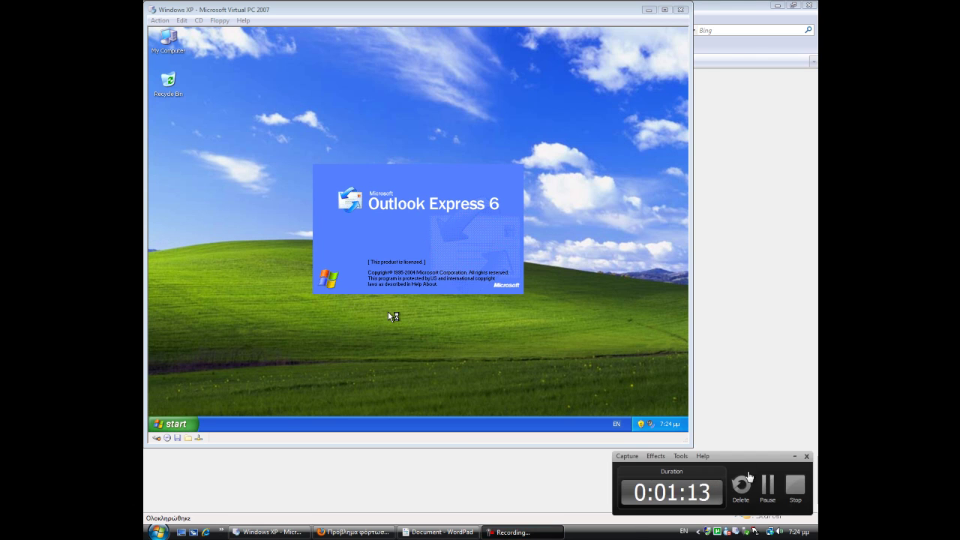
{"action": "left_click", "coordinate": [768, 489]}
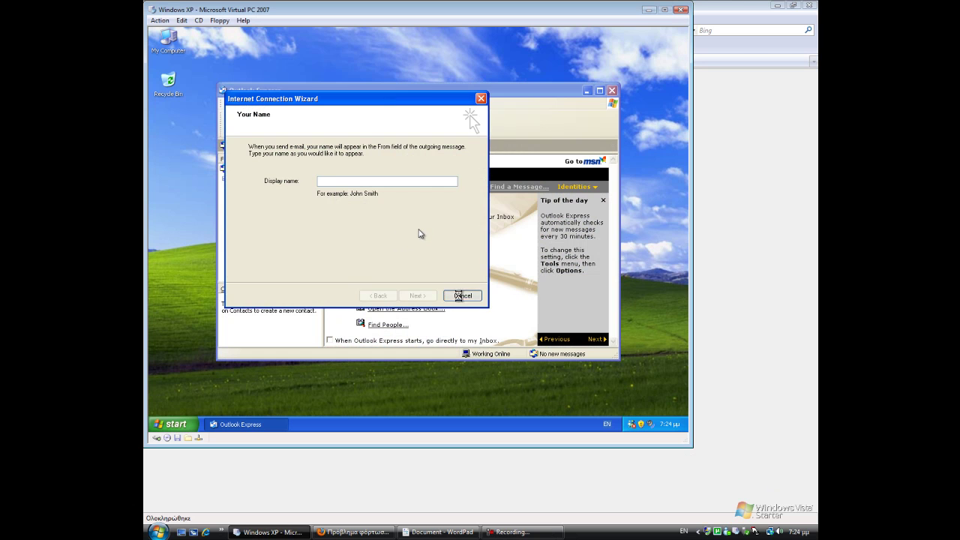
{"action": "left_click", "coordinate": [461, 296]}
{"action": "left_click", "coordinate": [413, 259]}
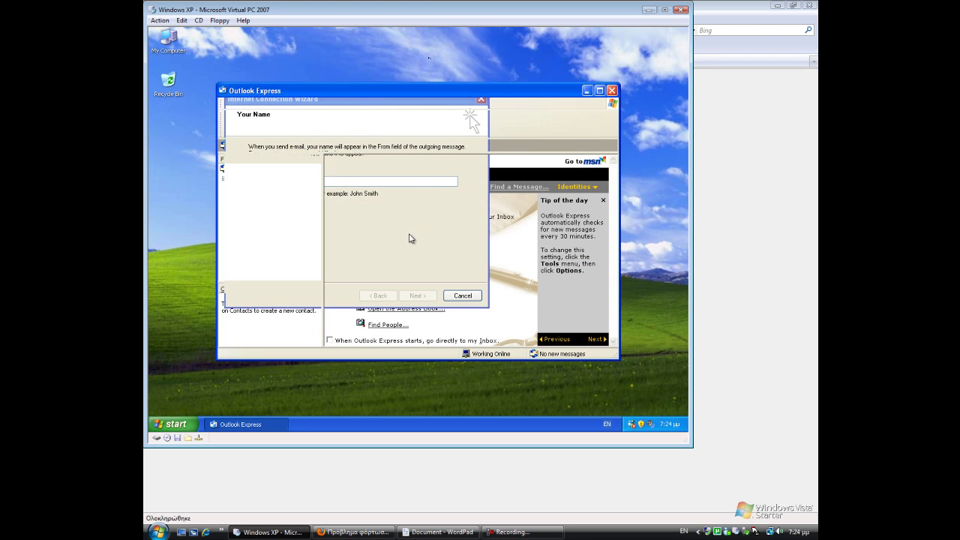
- Maximize Outlook Express and view its About information, including the file version list, before dismissing it
{"action": "double_click", "coordinate": [334, 91]}
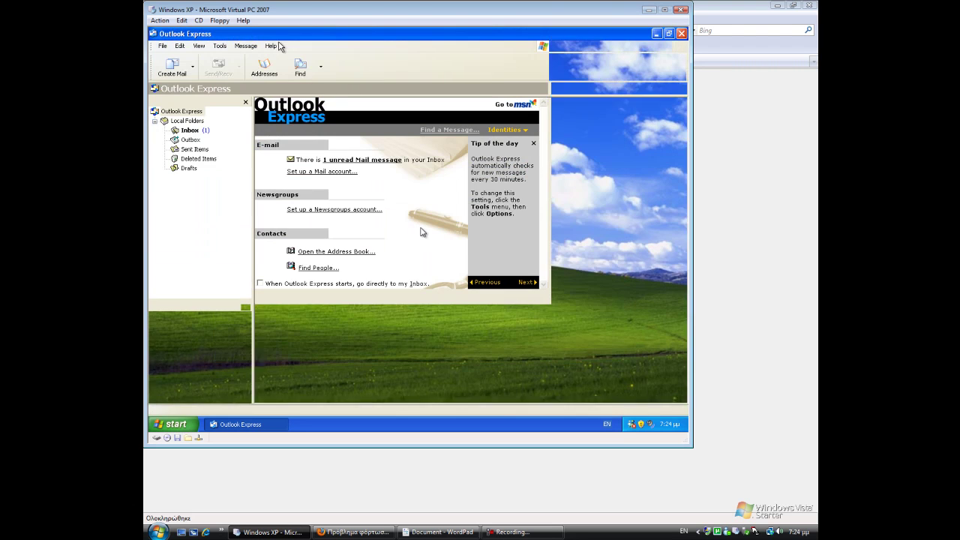
{"action": "left_click", "coordinate": [270, 45]}
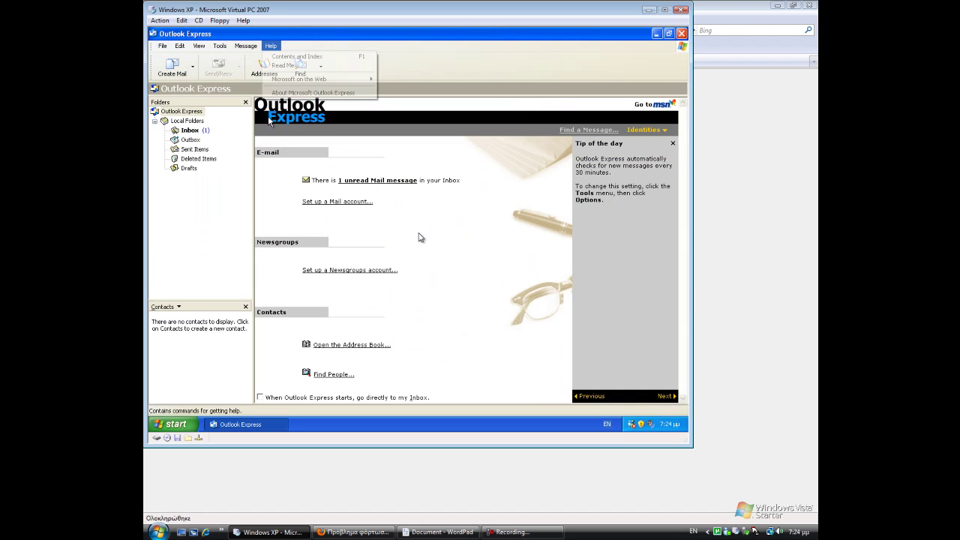
{"action": "left_click", "coordinate": [304, 93]}
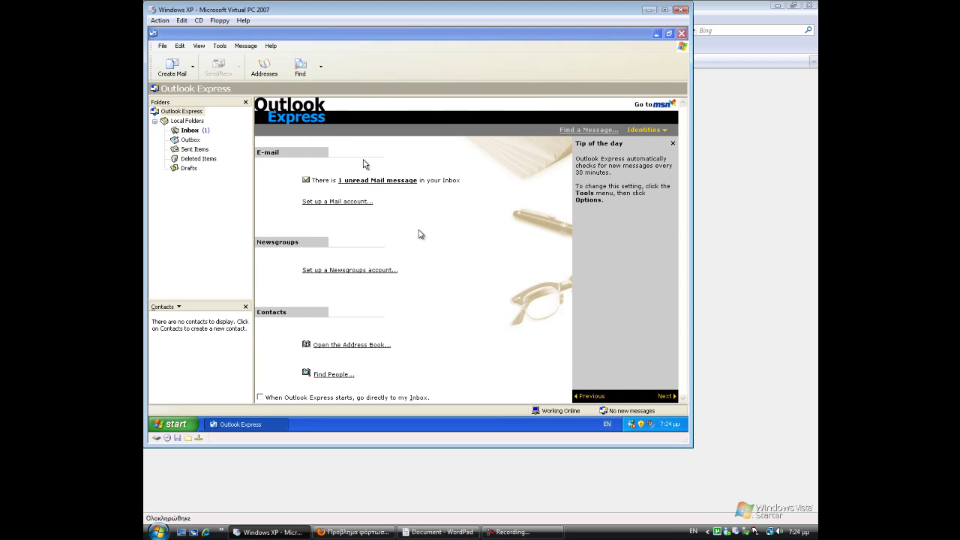
{"action": "left_click", "coordinate": [525, 298]}
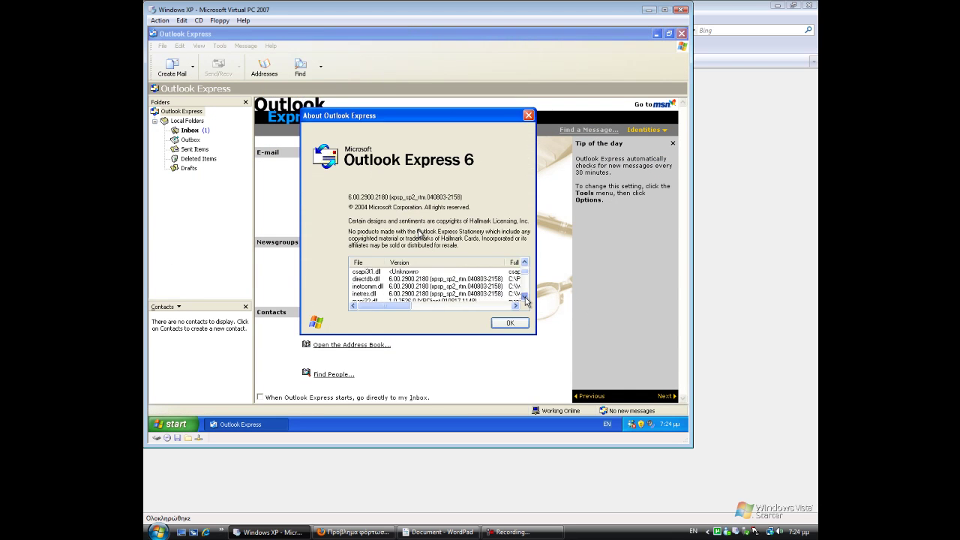
{"action": "left_click", "coordinate": [509, 321]}
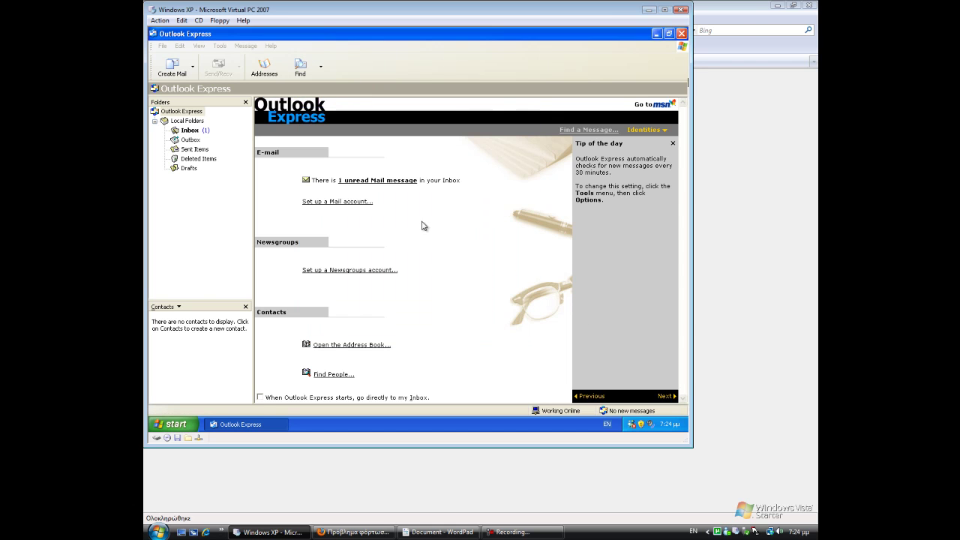
- Hide the tip of the day and close Outlook Express
{"action": "left_click", "coordinate": [674, 144]}
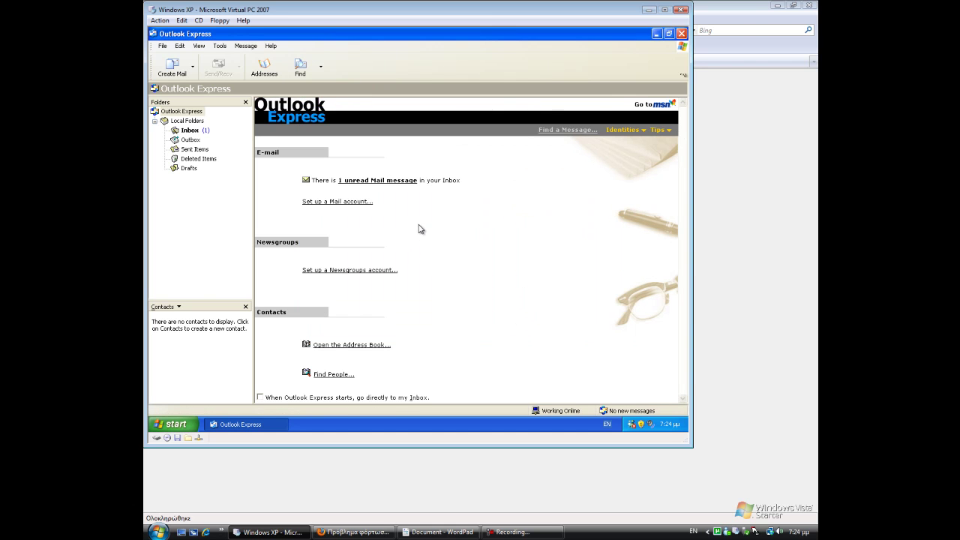
{"action": "left_click", "coordinate": [682, 33]}
- Launch Windows Media Player and complete its 9 Series setup wizard with the default privacy and installation options
{"action": "key", "text": "super"}
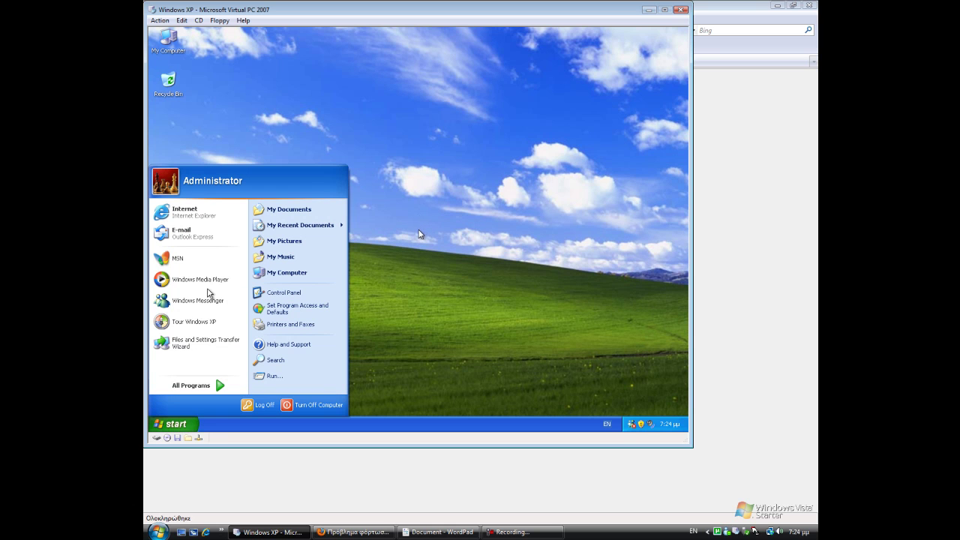
{"action": "left_click", "coordinate": [211, 286]}
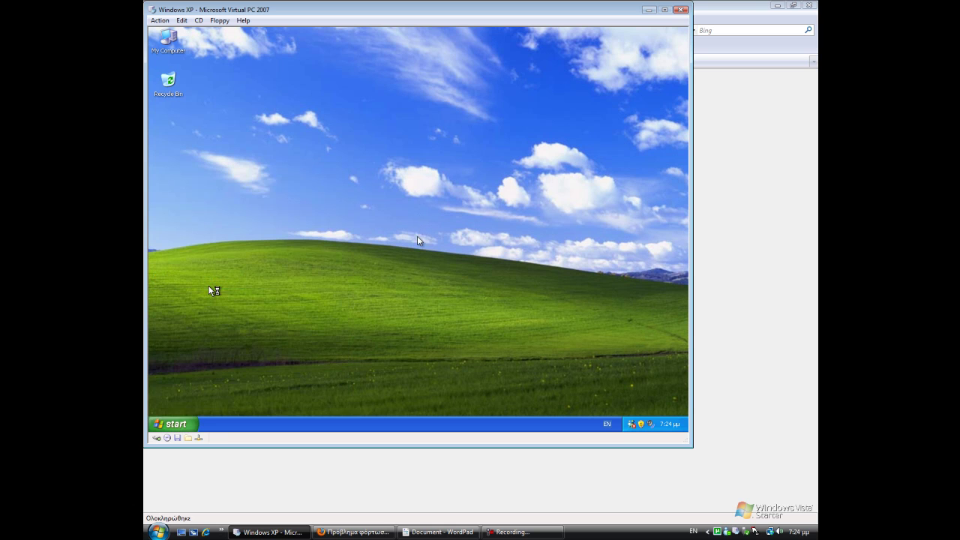
{"action": "left_click", "coordinate": [174, 424]}
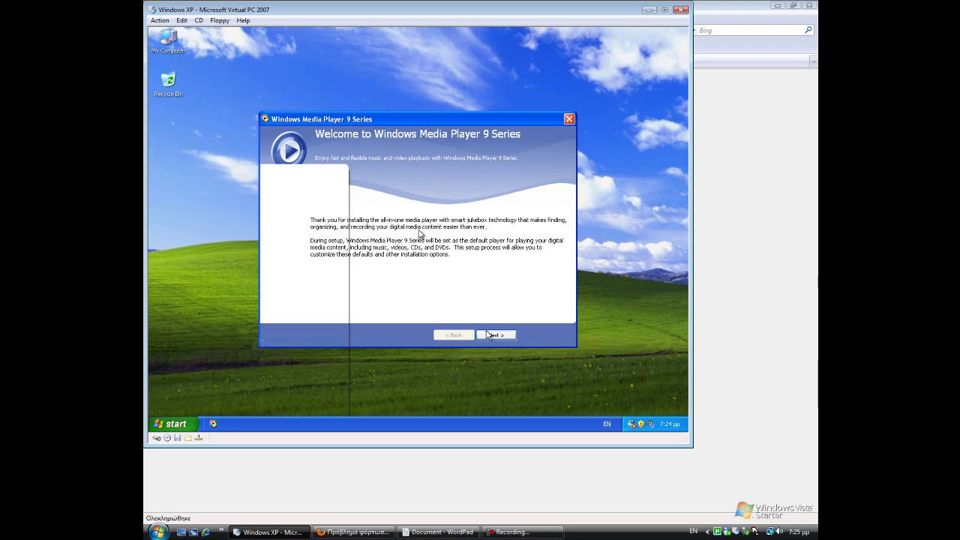
{"action": "left_click", "coordinate": [488, 335]}
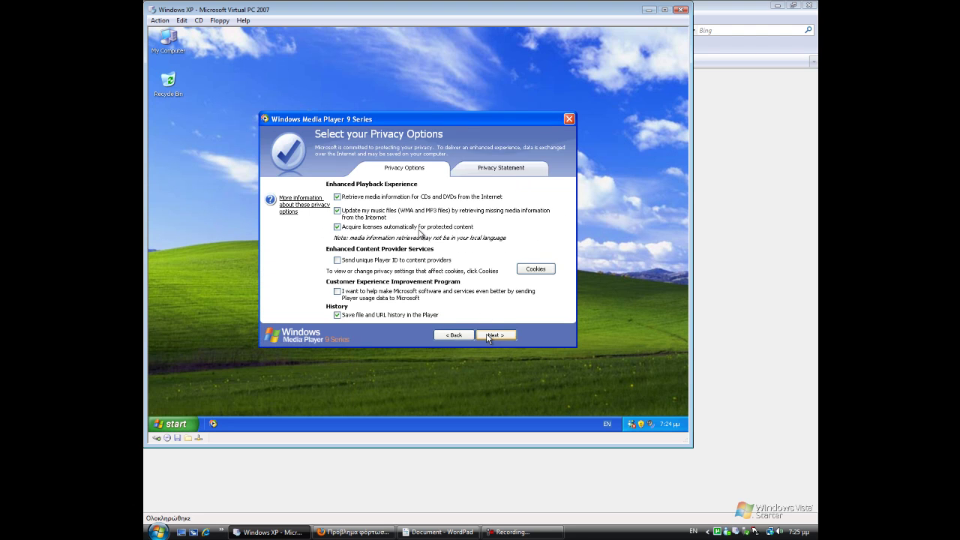
{"action": "left_click", "coordinate": [492, 334]}
{"action": "left_click", "coordinate": [536, 335]}
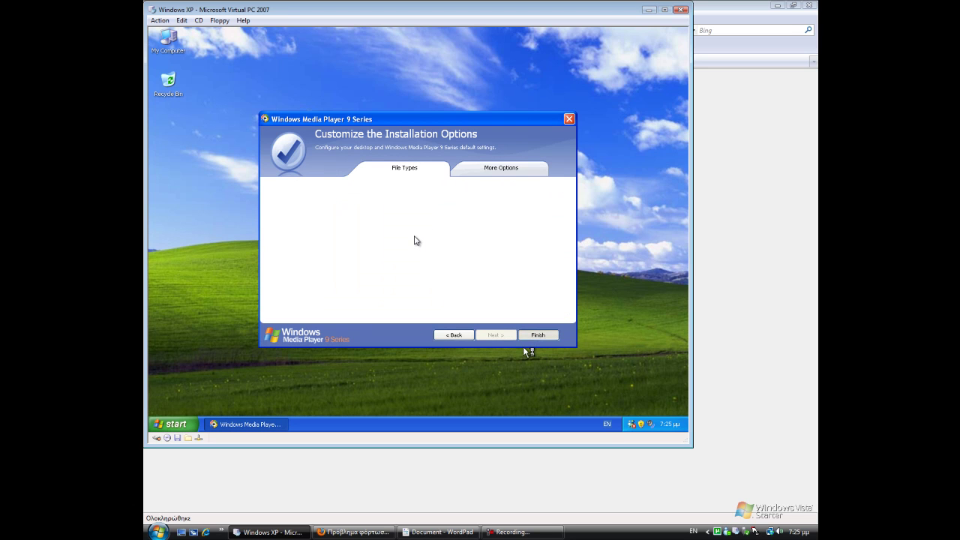
{"action": "left_click", "coordinate": [512, 532]}
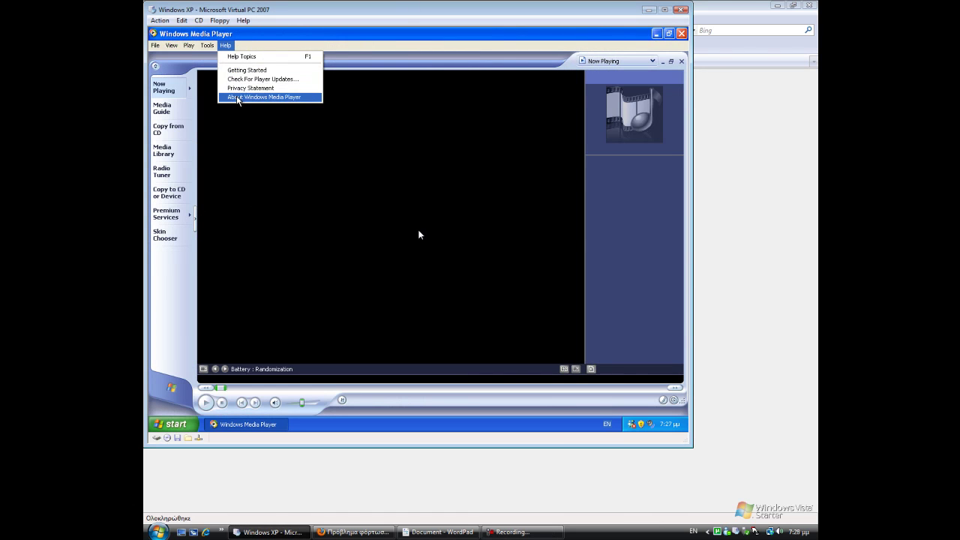
- View the About Windows Media Player information, dismiss it, and close the player
{"action": "left_click", "coordinate": [237, 98]}
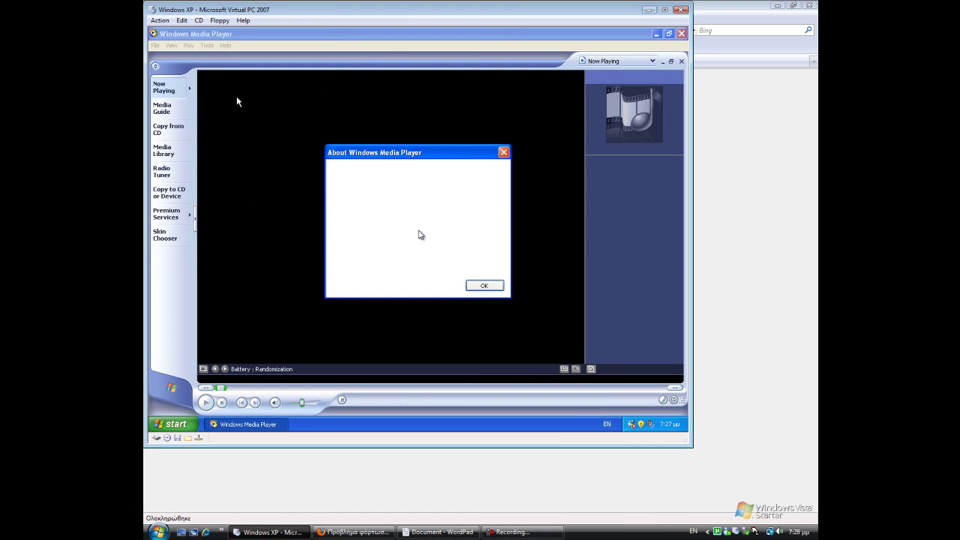
{"action": "left_click", "coordinate": [492, 288]}
{"action": "left_click", "coordinate": [682, 33]}
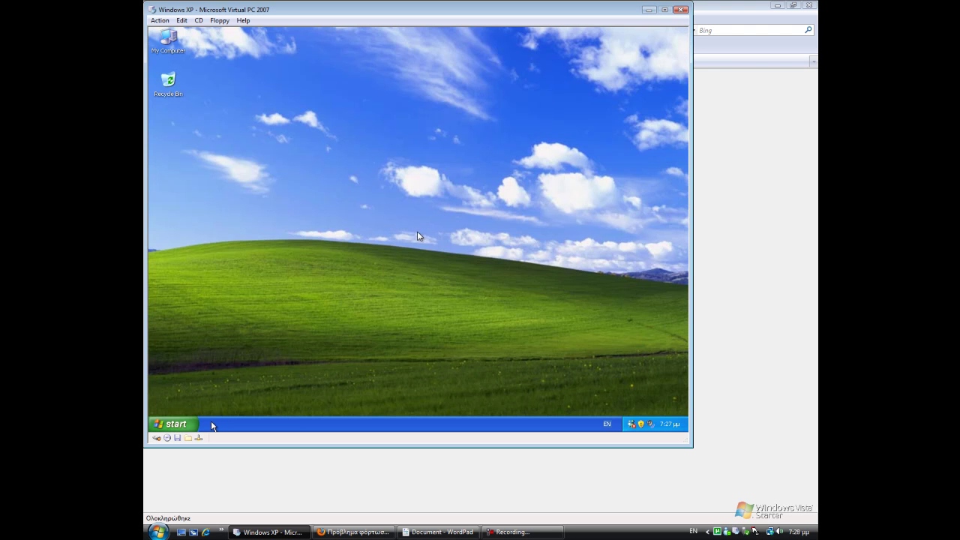
- Launch System Information from the system tools among the Windows XP accessories
{"action": "left_click", "coordinate": [174, 424]}
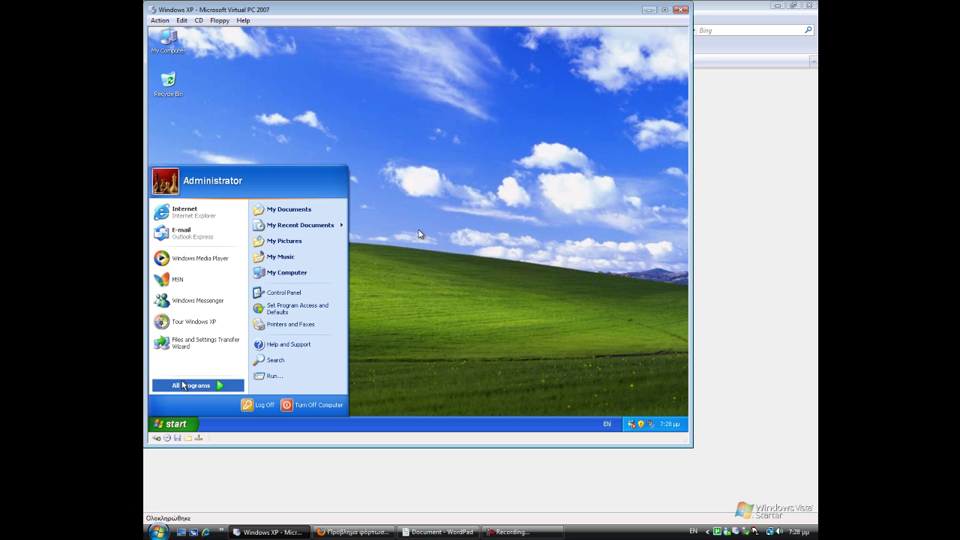
{"action": "left_click", "coordinate": [183, 386]}
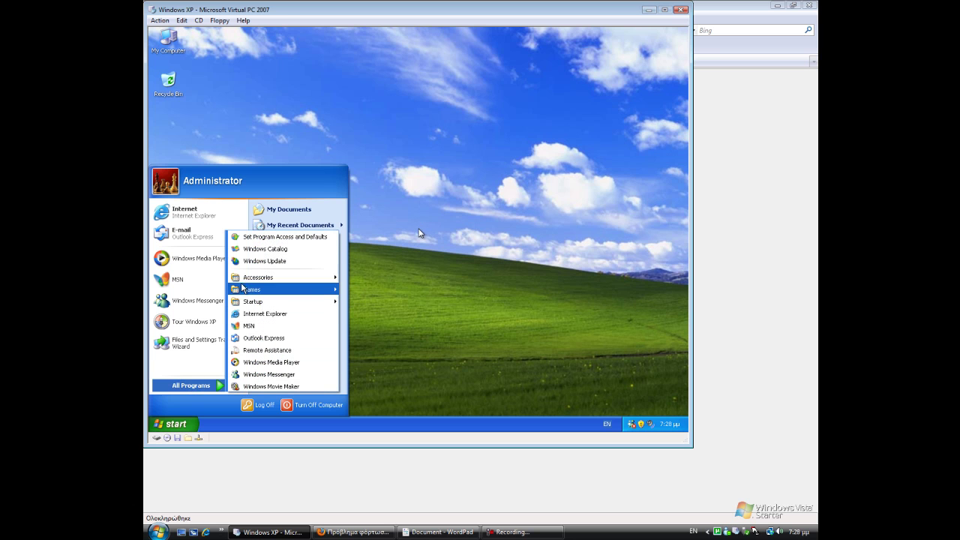
{"action": "mouse_move", "coordinate": [321, 276]}
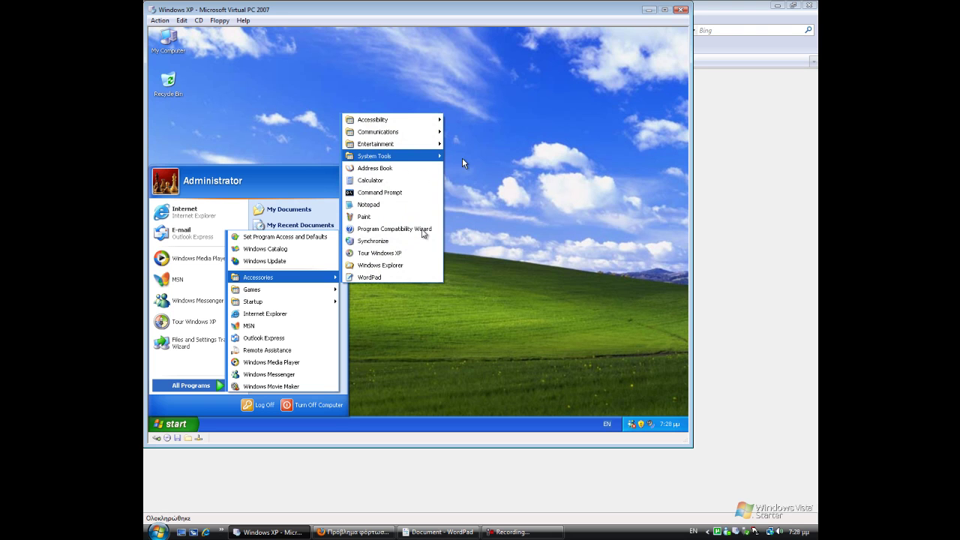
{"action": "mouse_move", "coordinate": [438, 156]}
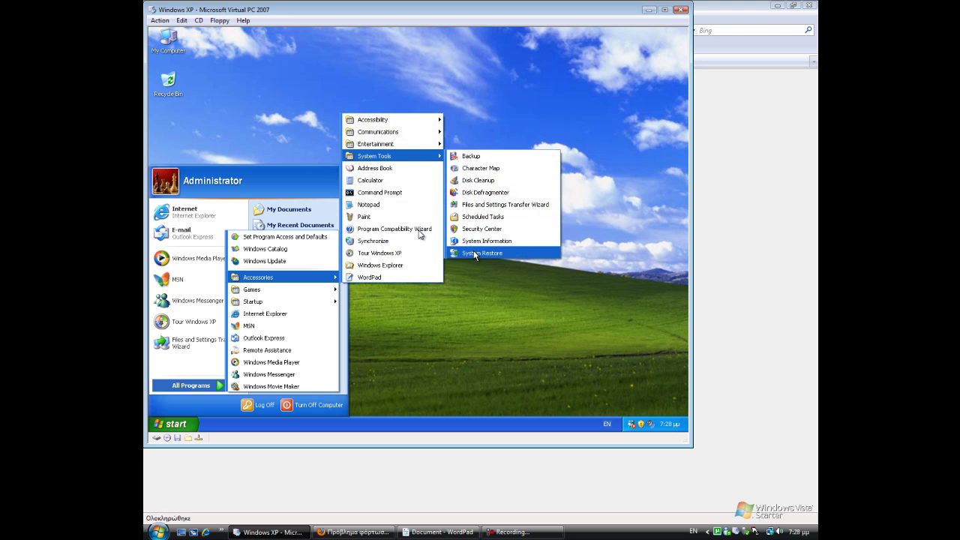
{"action": "left_click", "coordinate": [477, 242]}
- Launch WordPad from the Windows XP accessories
{"action": "left_click", "coordinate": [172, 424]}
{"action": "left_click", "coordinate": [178, 386]}
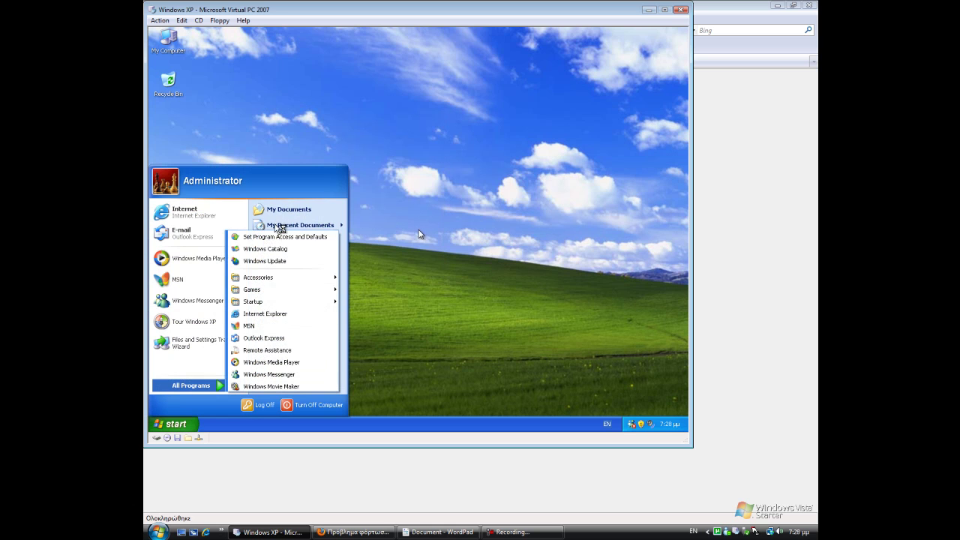
{"action": "mouse_move", "coordinate": [272, 279]}
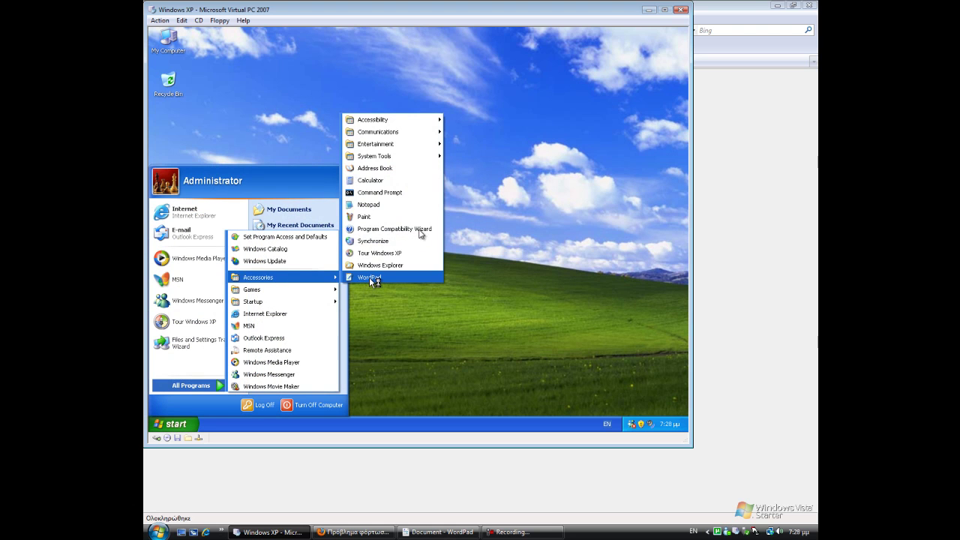
{"action": "left_click", "coordinate": [368, 279]}
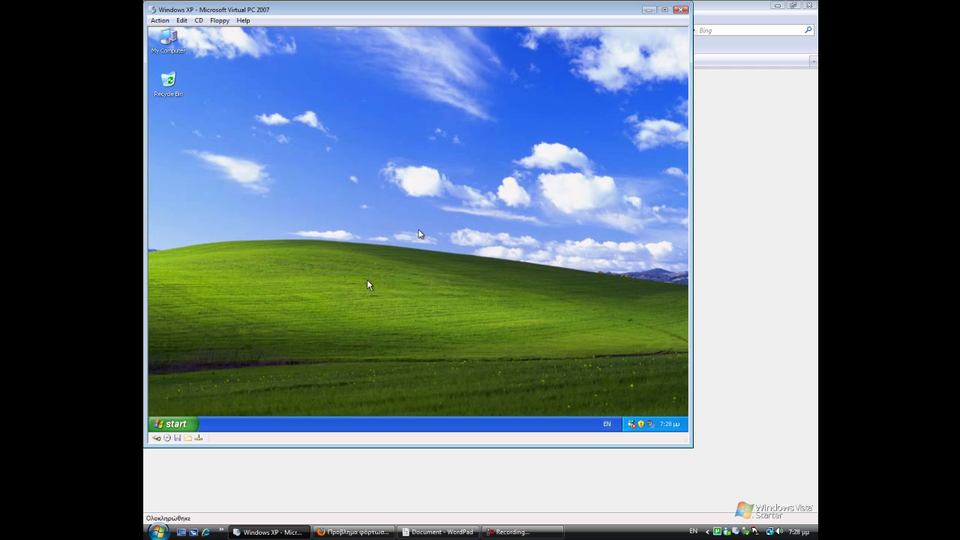
{"action": "left_click", "coordinate": [521, 531]}
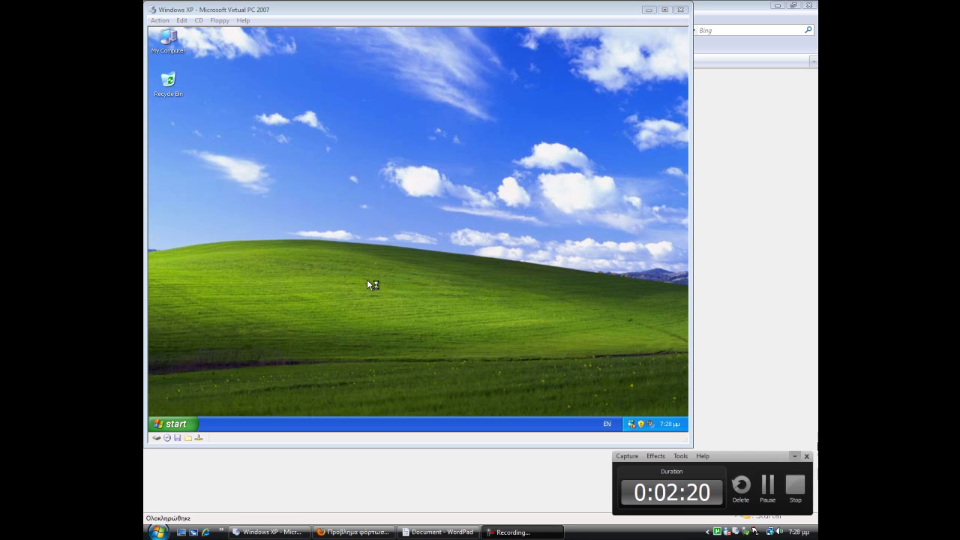
{"action": "left_click", "coordinate": [769, 476]}
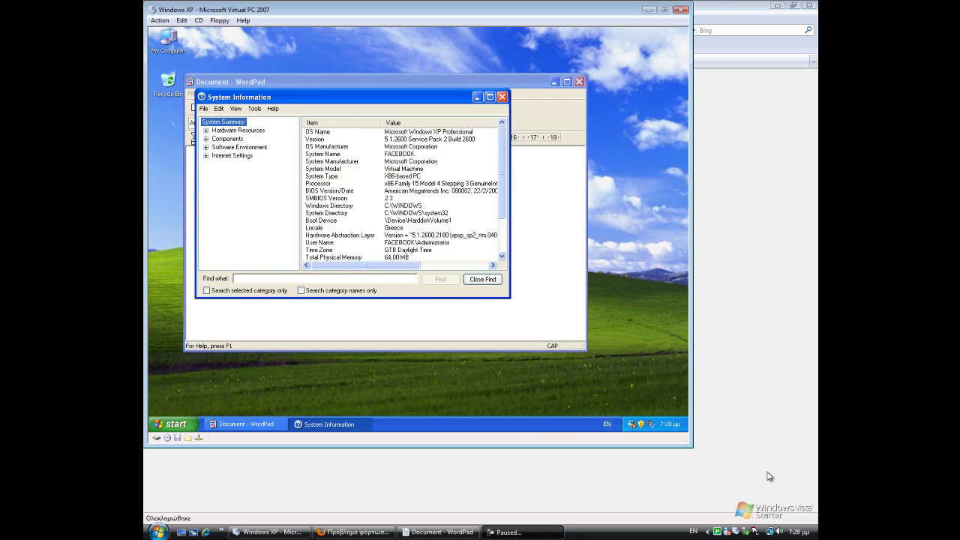
{"action": "key", "text": "F9"}
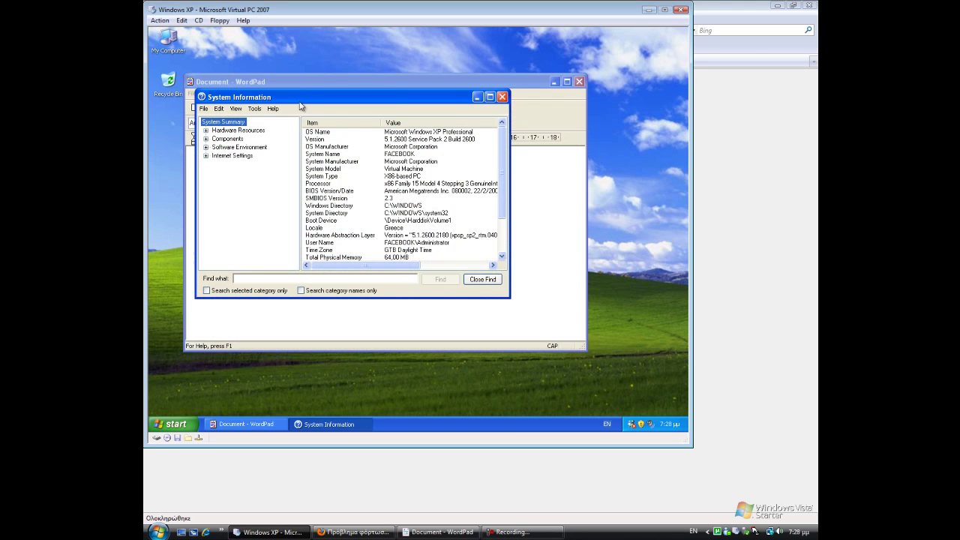
- Review the System Summary in System Information through to the memory and page file entries, and close the window
{"action": "scroll", "coordinate": [502, 253], "scroll_direction": "down", "scroll_amount": 2}
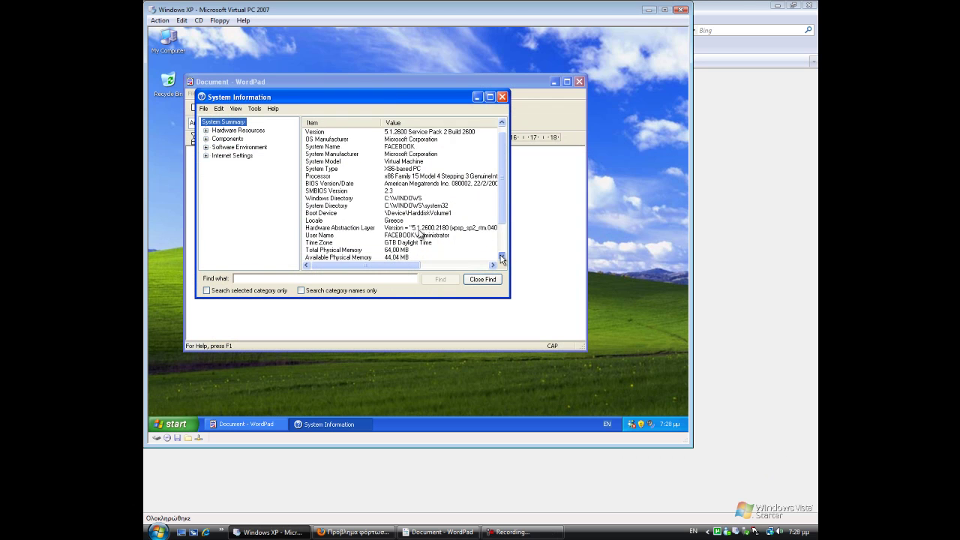
{"action": "left_click", "coordinate": [503, 97]}
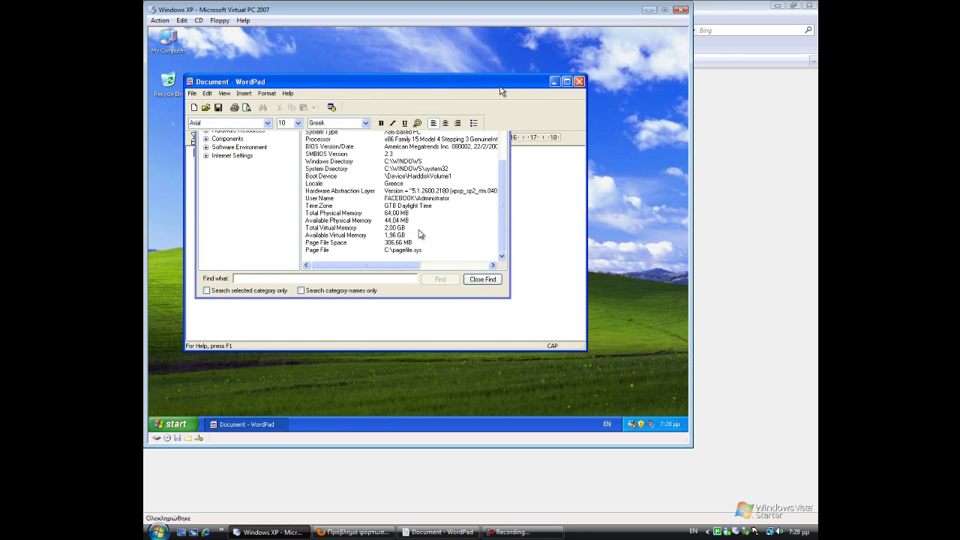
- Maximize the WordPad window and set the font size to 36
{"action": "double_click", "coordinate": [227, 81]}
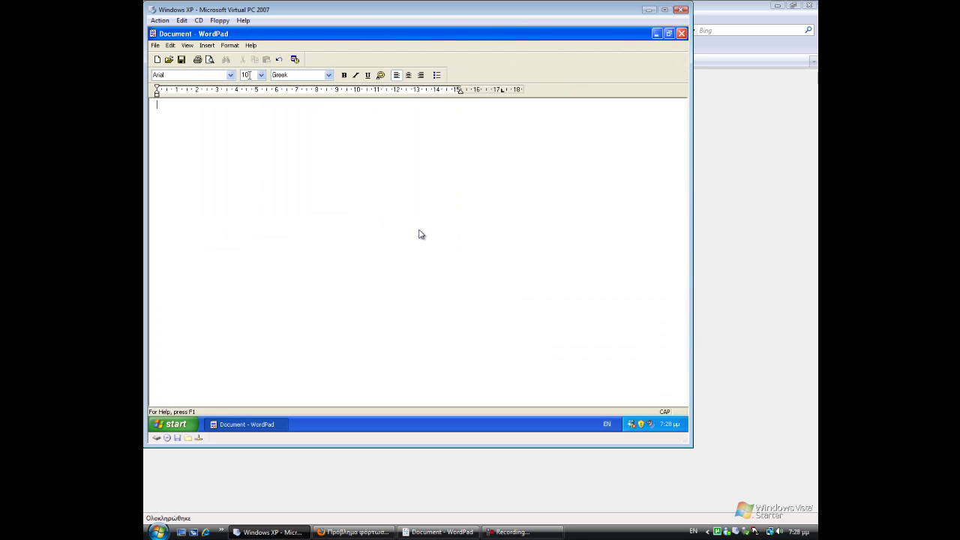
{"action": "left_click", "coordinate": [261, 75]}
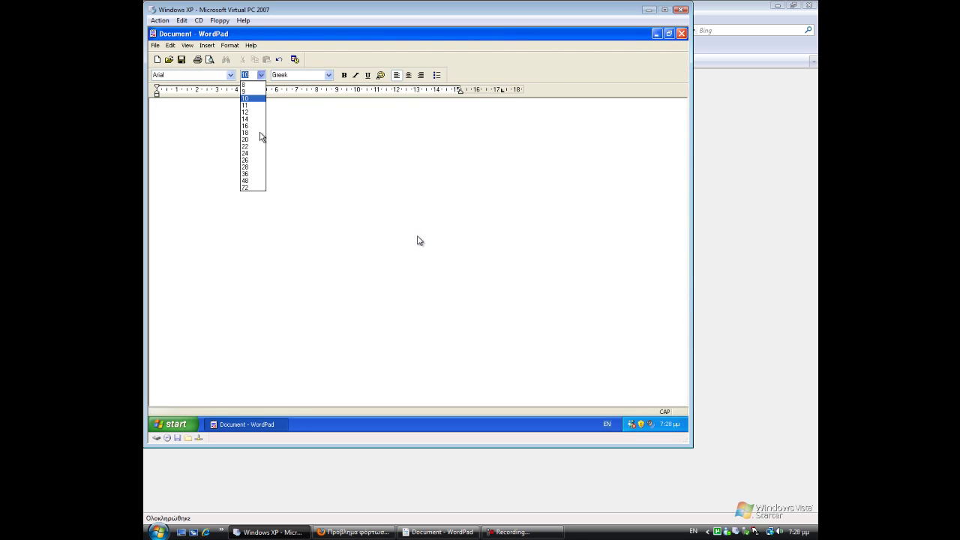
{"action": "left_click", "coordinate": [254, 174]}
- Write "This is Windows XP IN Virtual PC 2007" as the first line of the WordPad document
{"action": "type", "text": "t"}
{"action": "key", "text": "Caps_Lock"}
{"action": "type", "text": "HI"}
{"action": "key", "text": "BackSpace"}
{"action": "key", "text": "BackSpace"}
{"action": "key", "text": "BackSpace"}
{"action": "type", "text": "Th"}
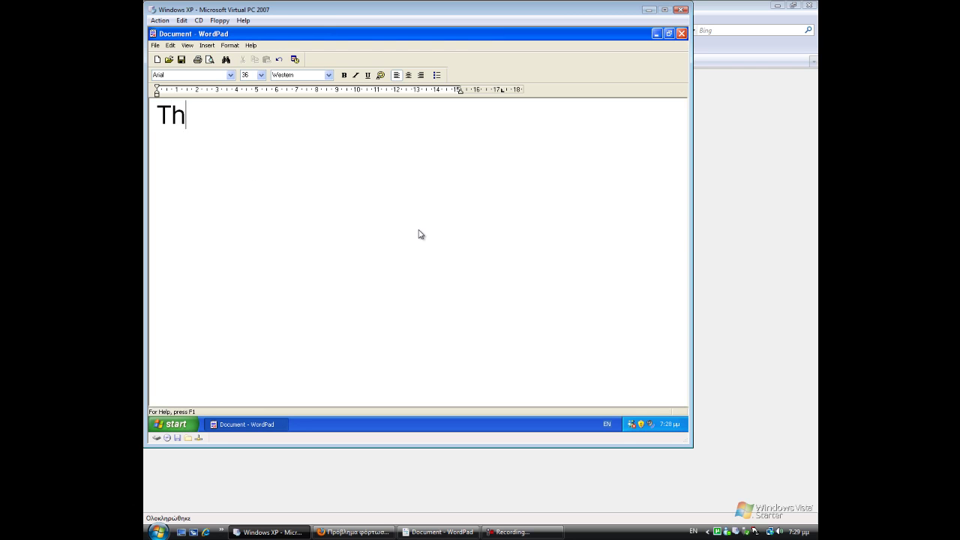
{"action": "type", "text": "is is Windows XP"}
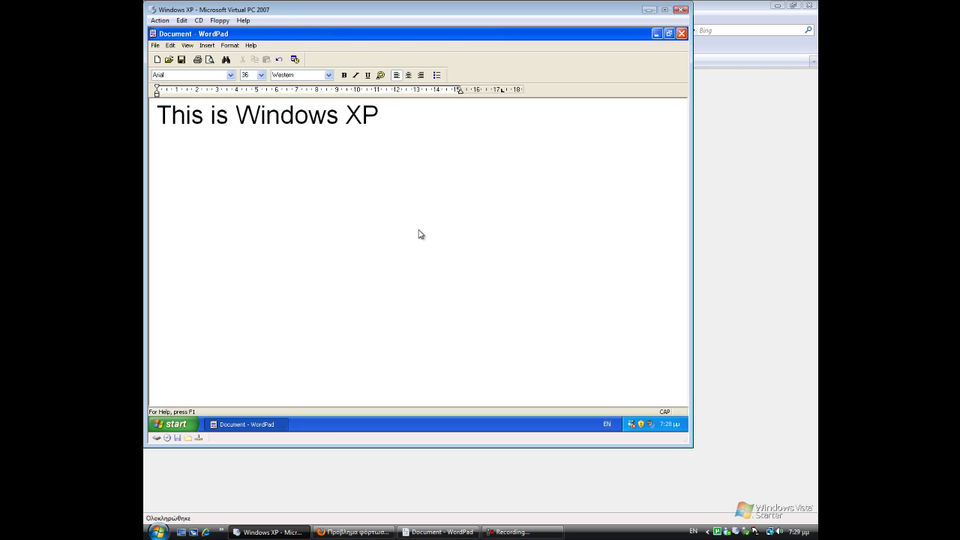
{"action": "type", "text": "IN Virtula"}
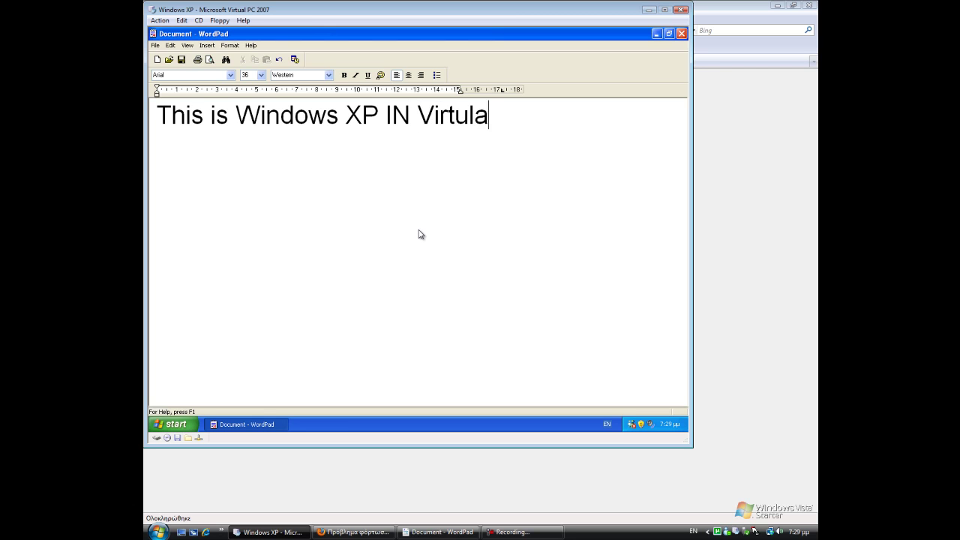
{"action": "key", "text": "BackSpace"}
{"action": "type", "text": "l PC 2007  "}
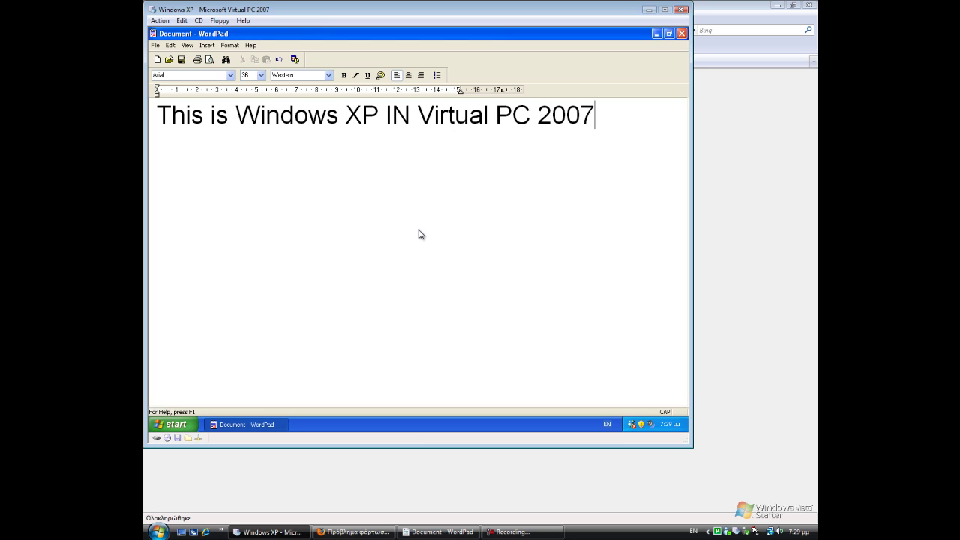
- Add "Coming soon... Windows Millennium Beta 3 Build 2513" below the first line, leaving a blank line between them
{"action": "type", "text": "C"}
{"action": "key", "text": "Caps_Lock"}
{"action": "type", "text": "oming soon"}
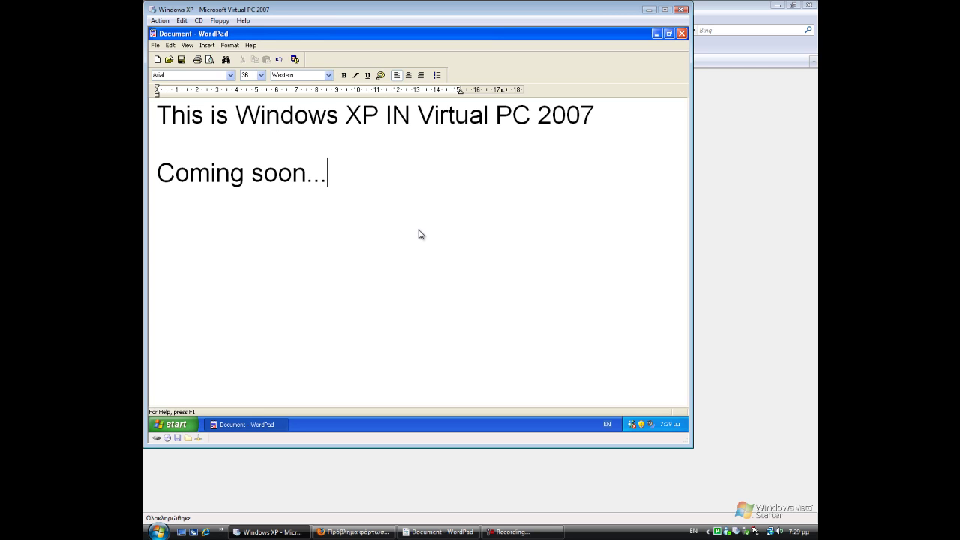
{"action": "type", "text": "..."}
{"action": "key", "text": "ctrl+shift+F12"}
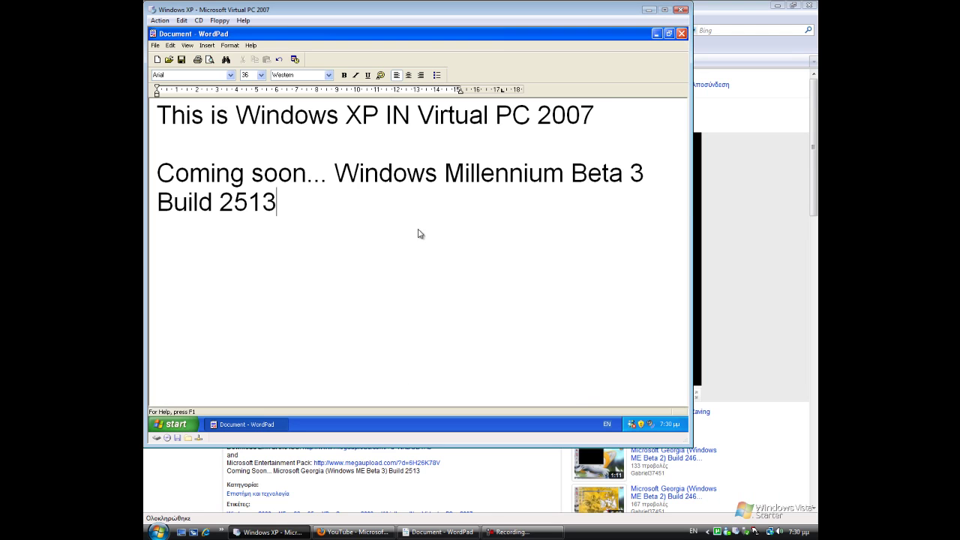
- Replace all the document text with "Thanks For Watching" and close WordPad
{"action": "key", "text": "ctrl+a"}
{"action": "type", "text": "Thanks"}
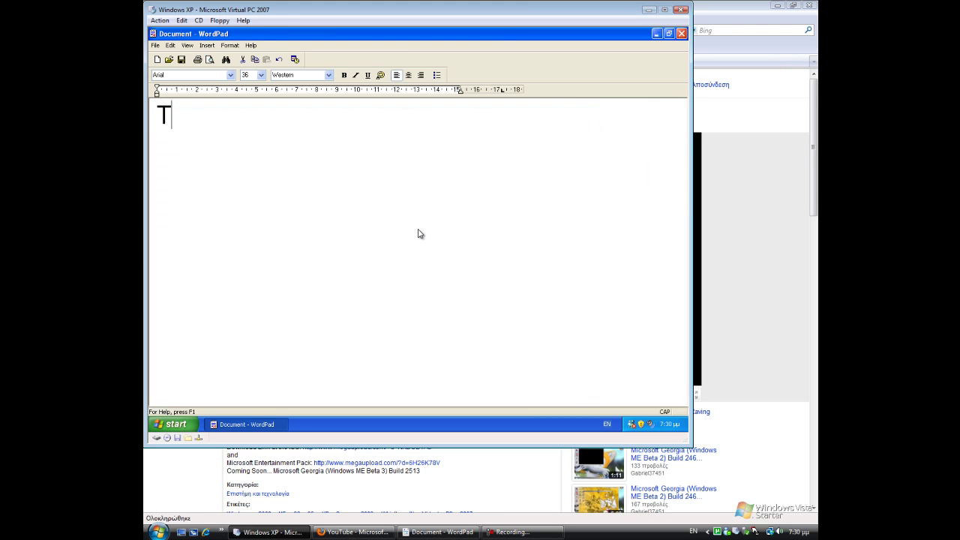
{"action": "key", "text": "Caps_Lock"}
{"action": "type", "text": "For W"}
{"action": "type", "text": "atcihn"}
{"action": "type", "text": "inmg"}
{"action": "key", "text": "BackSpace"}
{"action": "key", "text": "BackSpace"}
{"action": "type", "text": "g"}
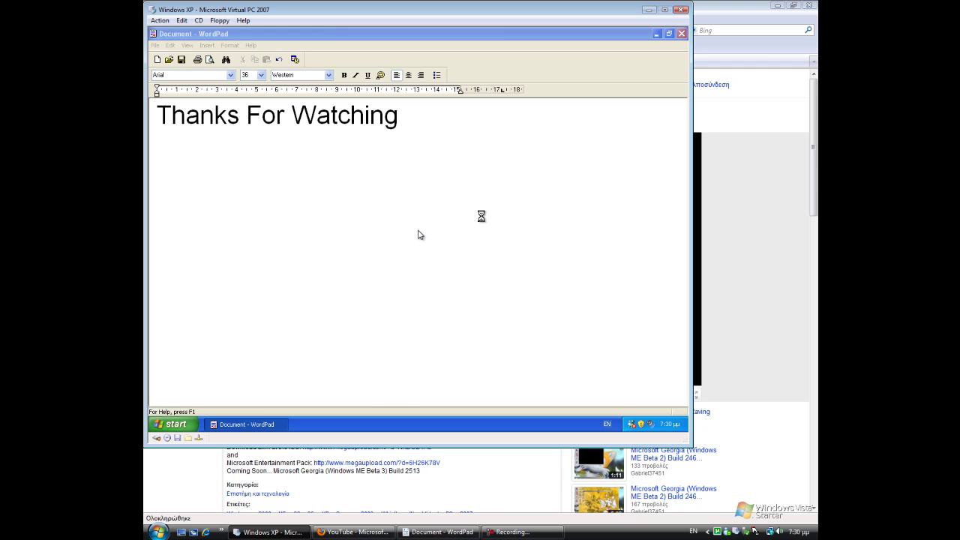
{"action": "left_click", "coordinate": [421, 241]}
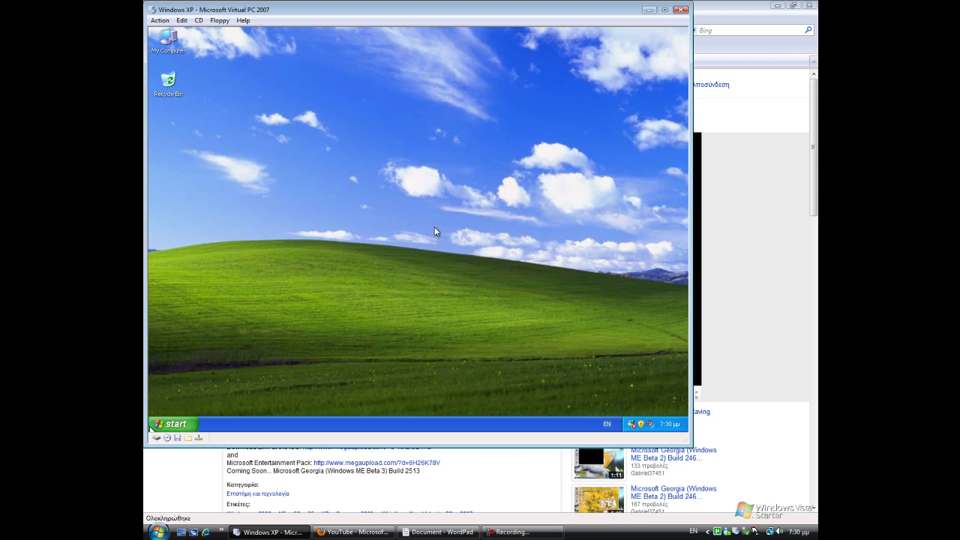
{"action": "left_click", "coordinate": [171, 424]}
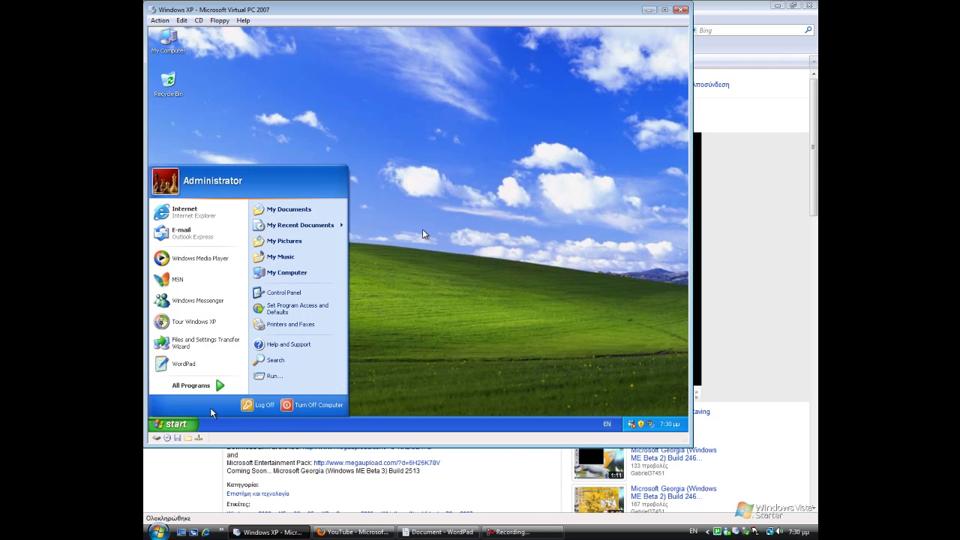
{"action": "left_click", "coordinate": [303, 405]}
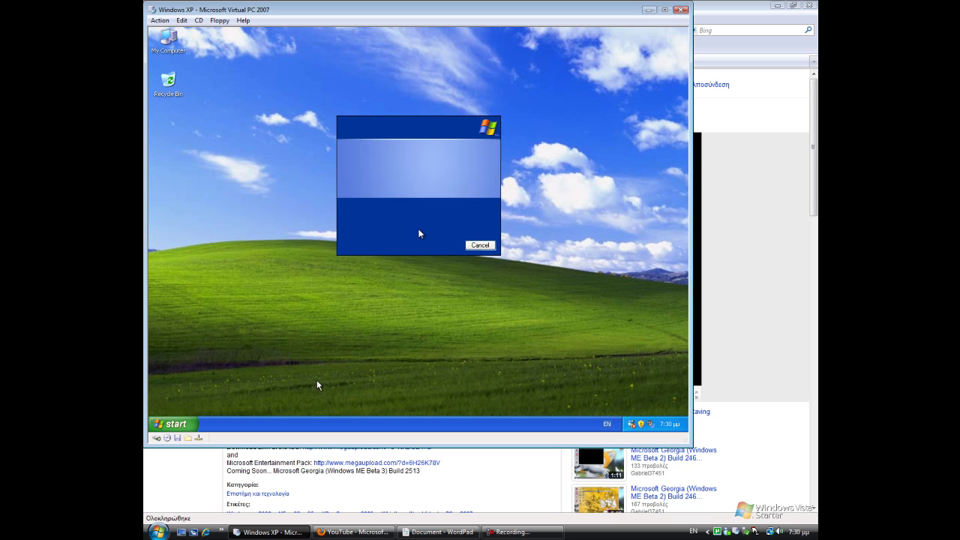
{"action": "left_click", "coordinate": [468, 247]}
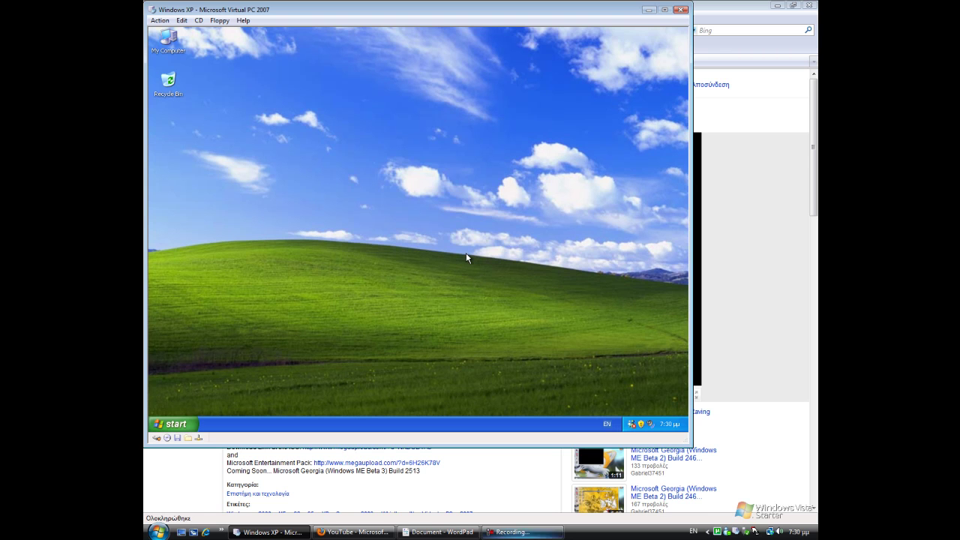
{"action": "left_click", "coordinate": [561, 533]}
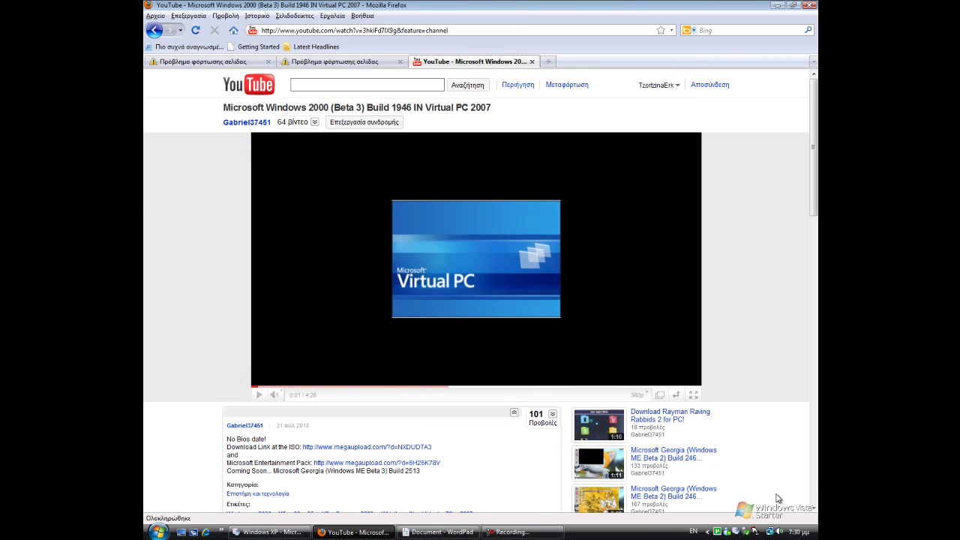
{"action": "left_click", "coordinate": [727, 533]}
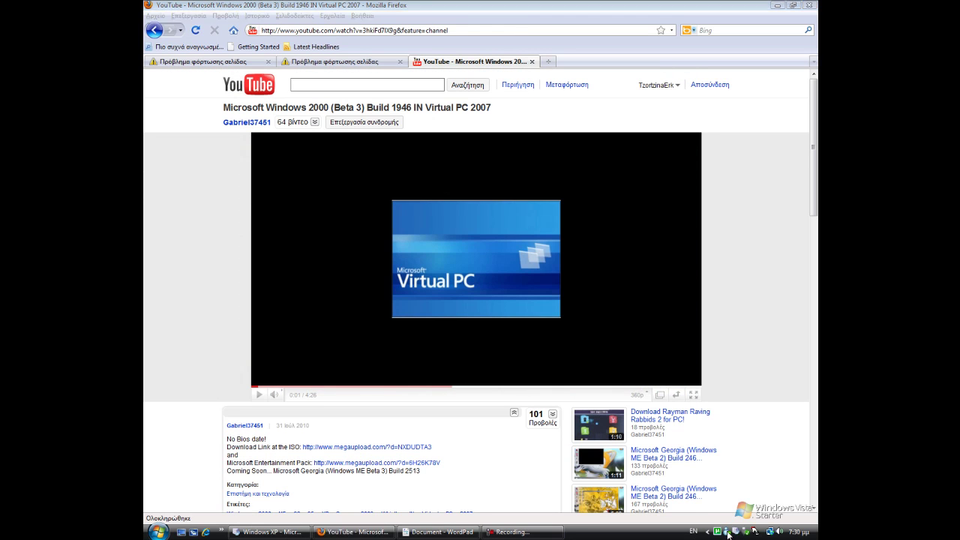
{"action": "right_click", "coordinate": [725, 533]}
{"action": "left_click", "coordinate": [519, 532]}
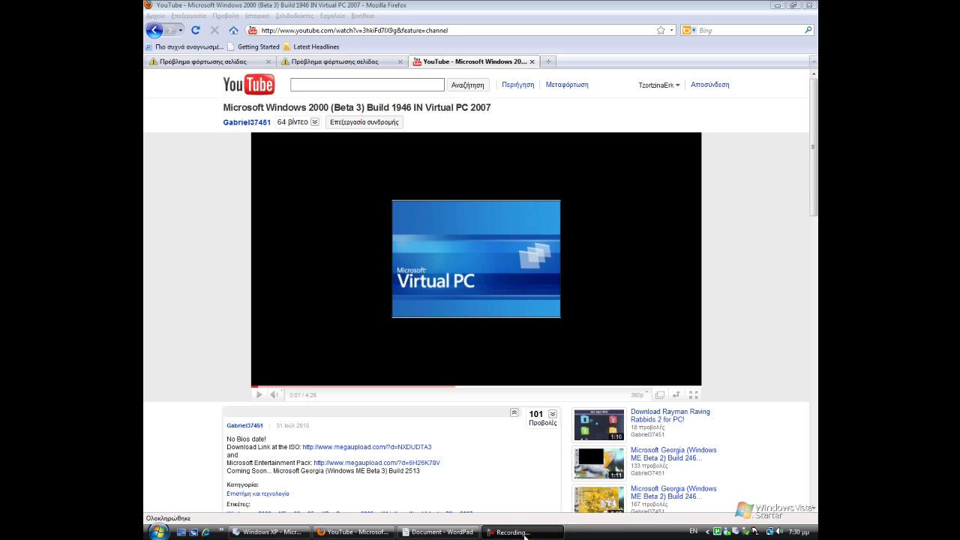